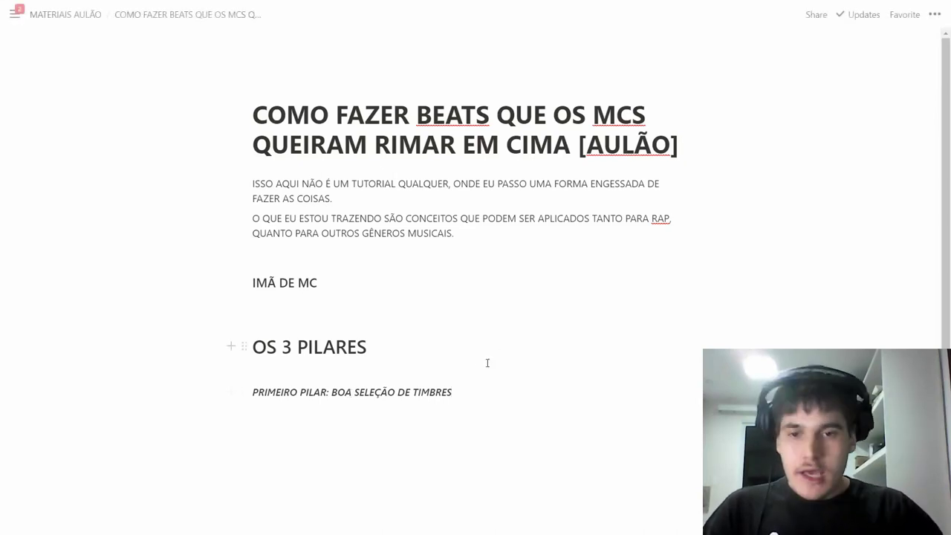
Reword the first-pillar line to 'FAZER UMA BOA SELEÇÃO' by removing 'DE TIMBRES'
drag(396, 392, 486, 390)
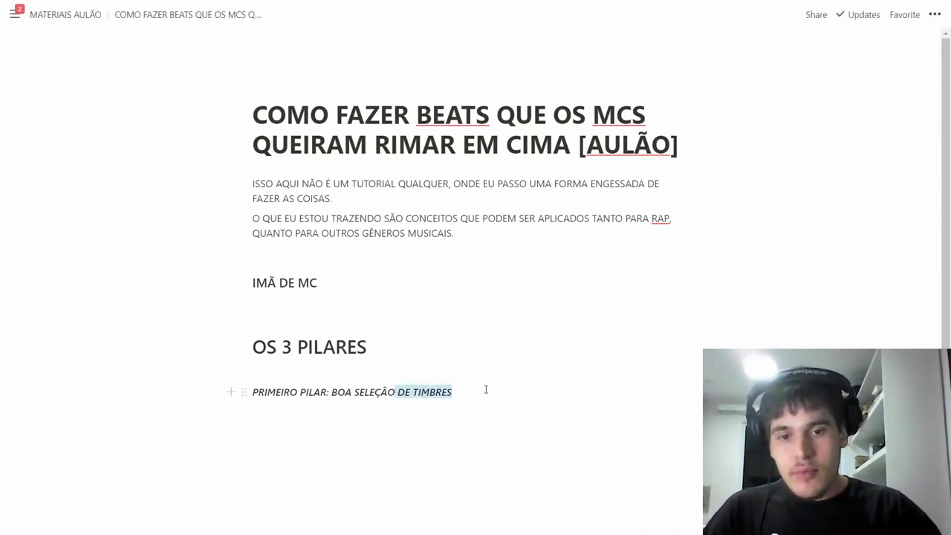
key(BackSpace)
key(ctrl+z)
text(FAZER UMA)
key(Return)
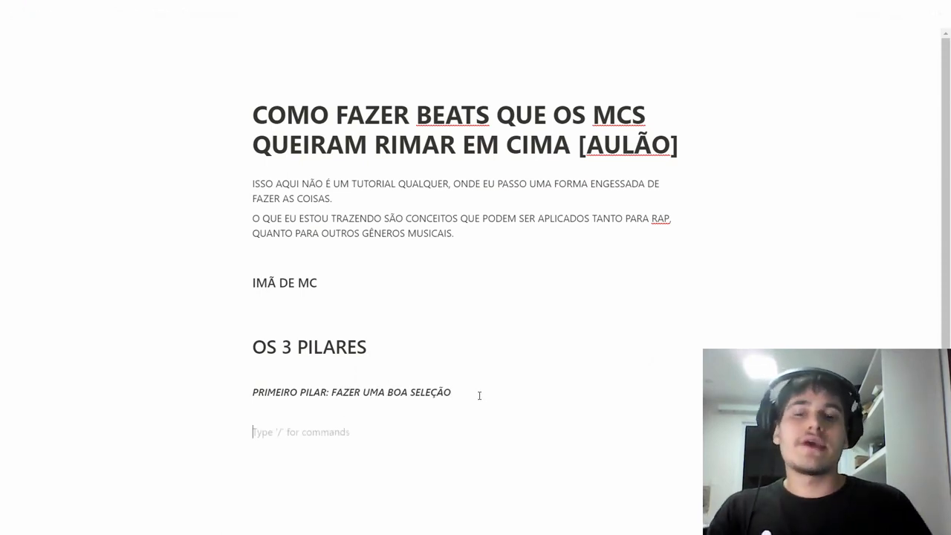
List the 'NÃO ADIANTA VOCÊ FAZER…' lines for melodies, bass lines ('AS MELHORES LINHAS DE BAIXO') and percussion ('A MELHOR PERCUSSÃO')
text(NÃO ADIANTA VOCÊ FAZER AS MELHORES MEL)
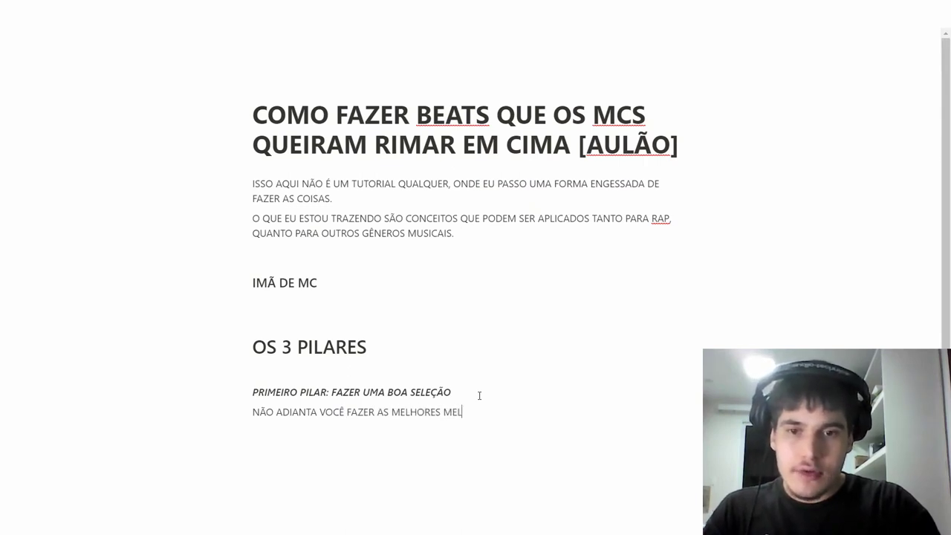
text(ADIANTA VOC)
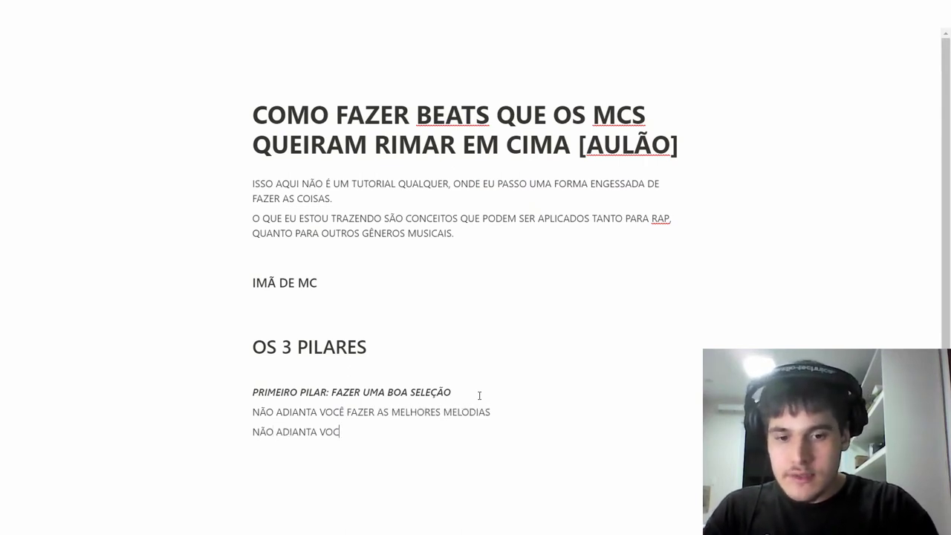
text(Ê FAZER AS L=)
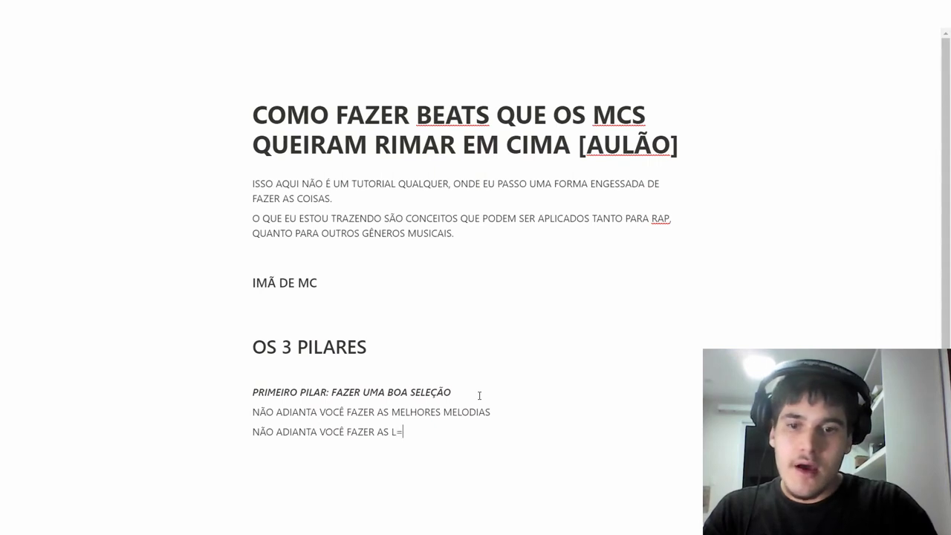
key(BackSpace)
key(BackSpace)
text(MELHORES LINHAS DE BAIX)
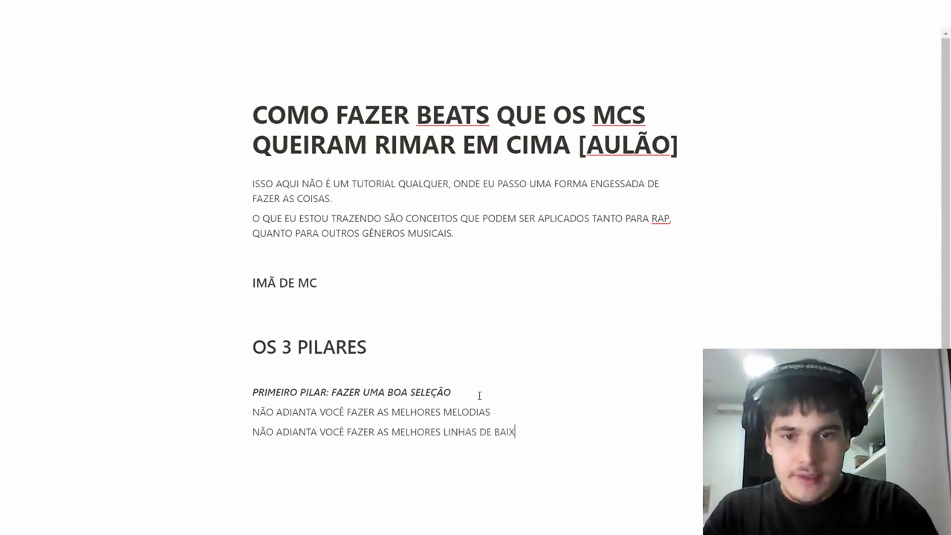
text(O)
key(Return)
text(NÃO ADIANTA VOCÊ FAZ)
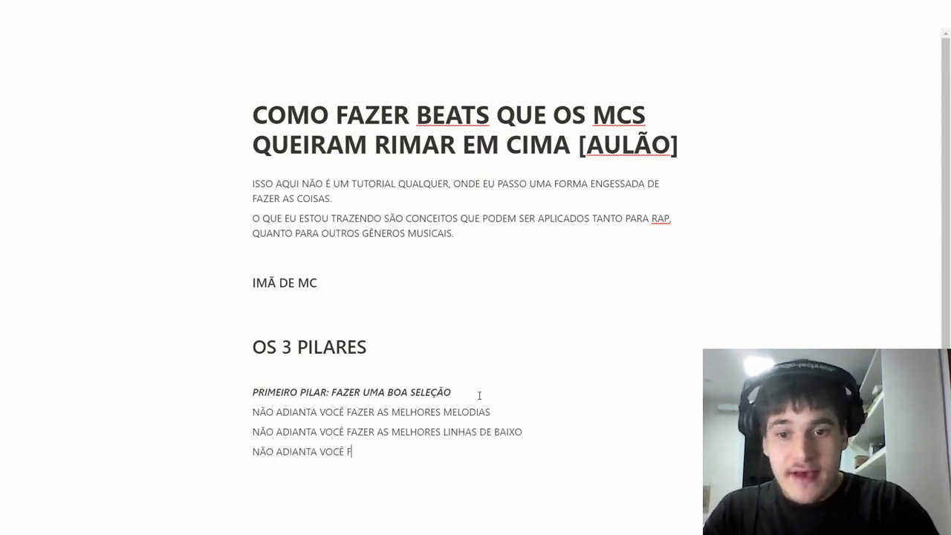
text(ER A MELHOR PERCU)
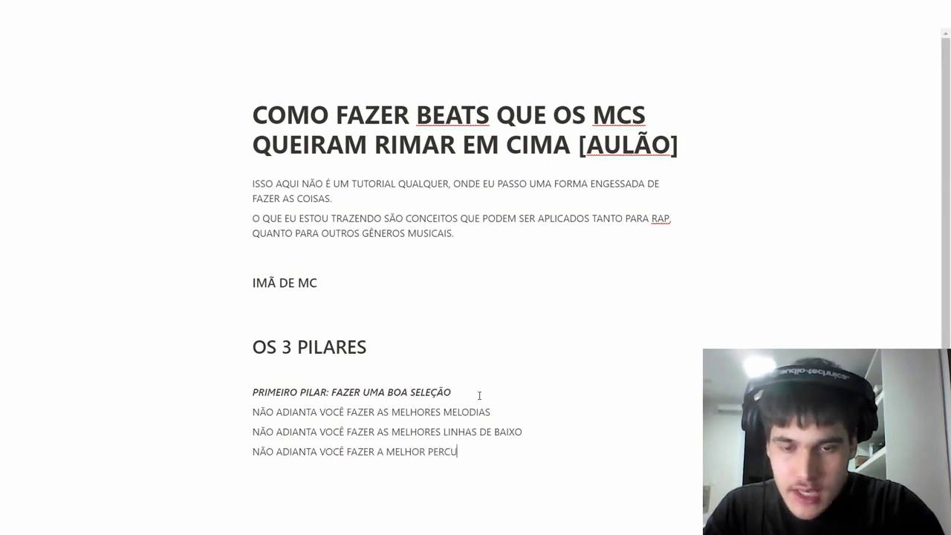
text(SSÃO)
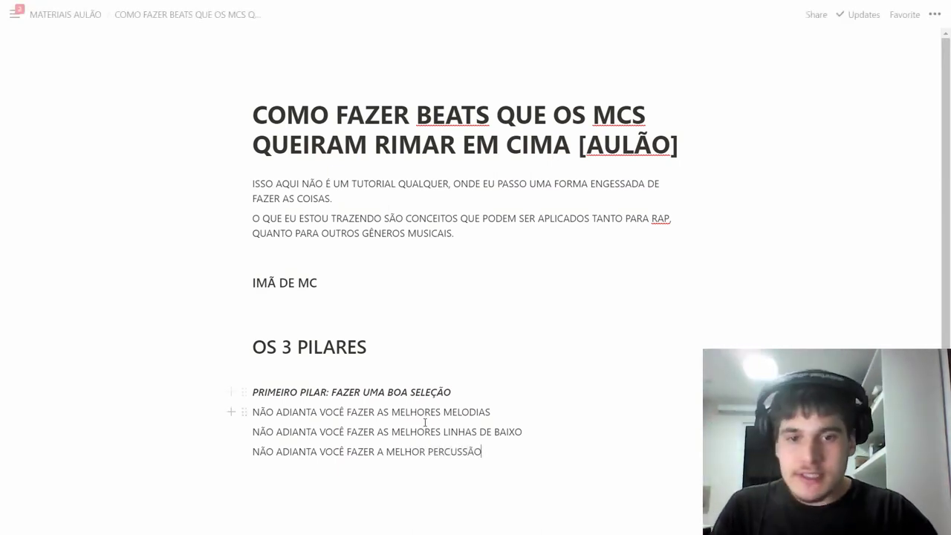
Add the warning 'SE VOCÊ NÃO SELECIONOU BEM OS SEUS TIMBRES, TUDO VAI SOAR UMA MERDA' as a quote block
key(Return)
key(Return)
text(SE VOCÊ NÃO)
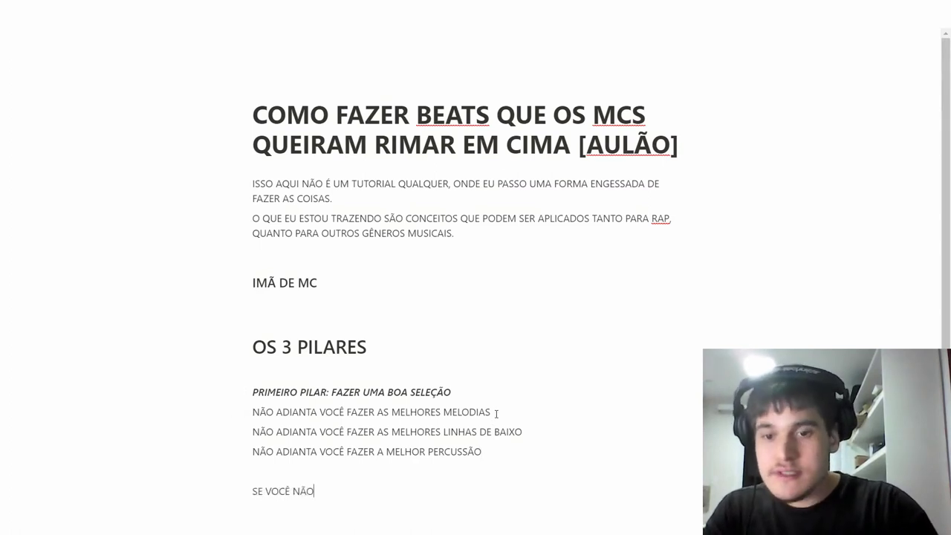
text( SELECIONOU BEM OS SEUS TIMBRE)
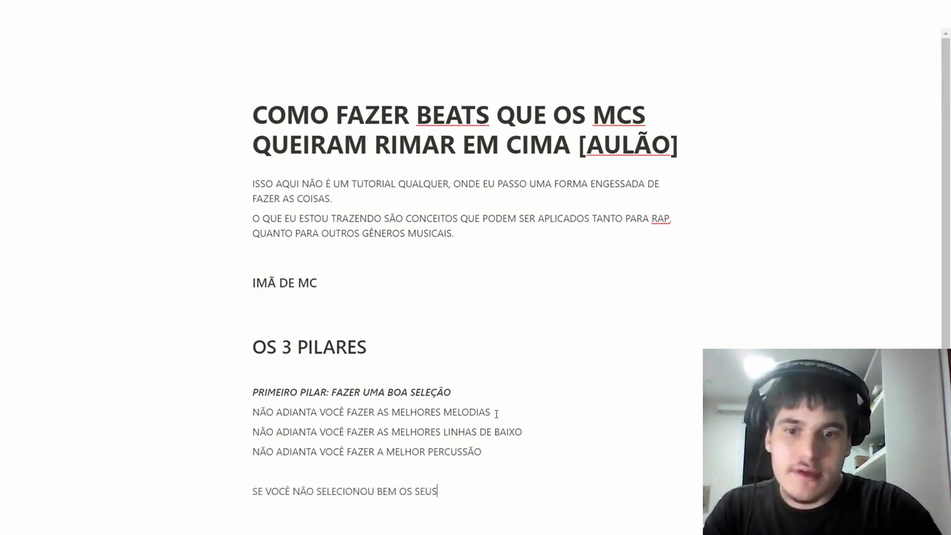
text(S, TUDO VA)
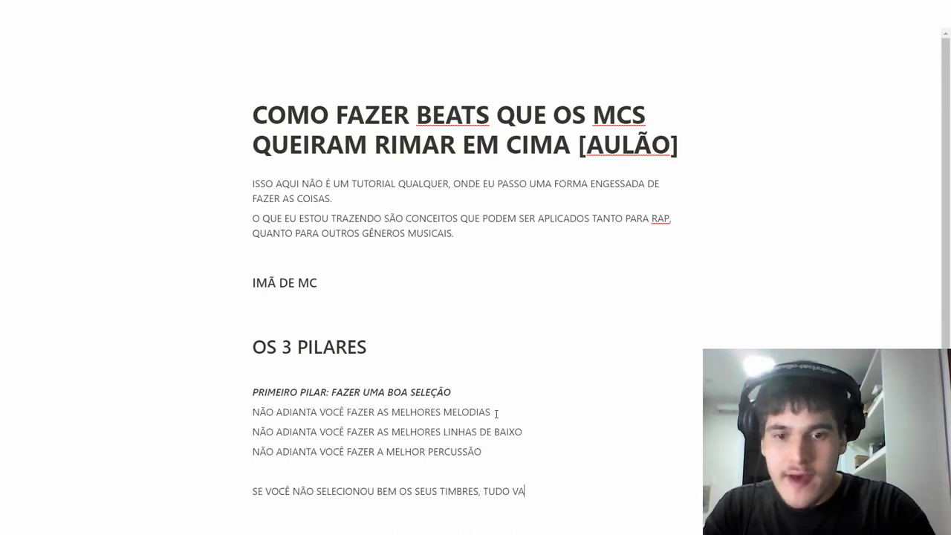
text(I SOAR UMA MERDA)
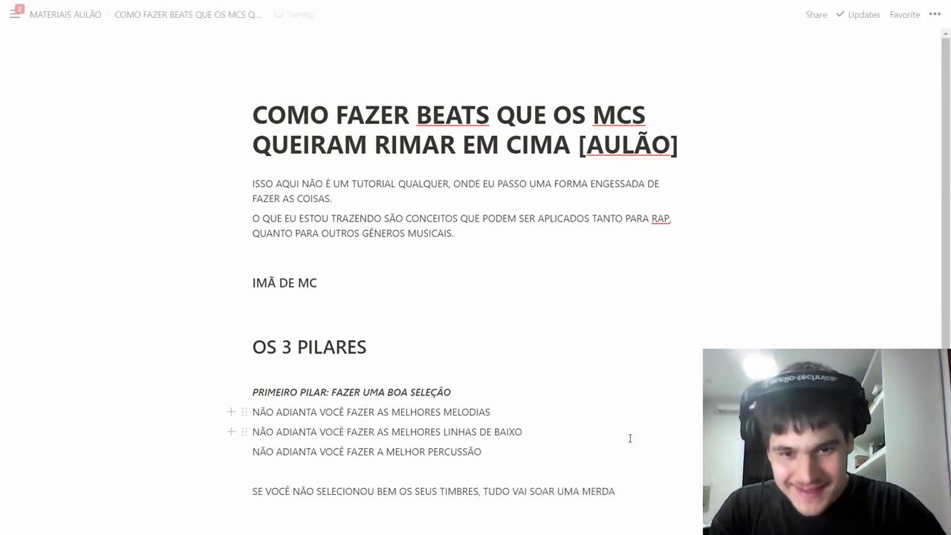
drag(616, 487, 255, 482)
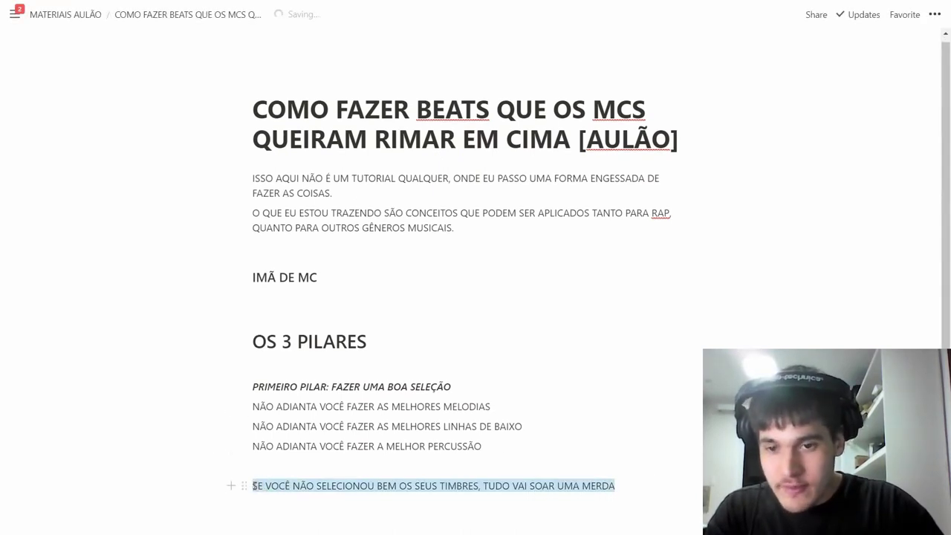
click(236, 462)
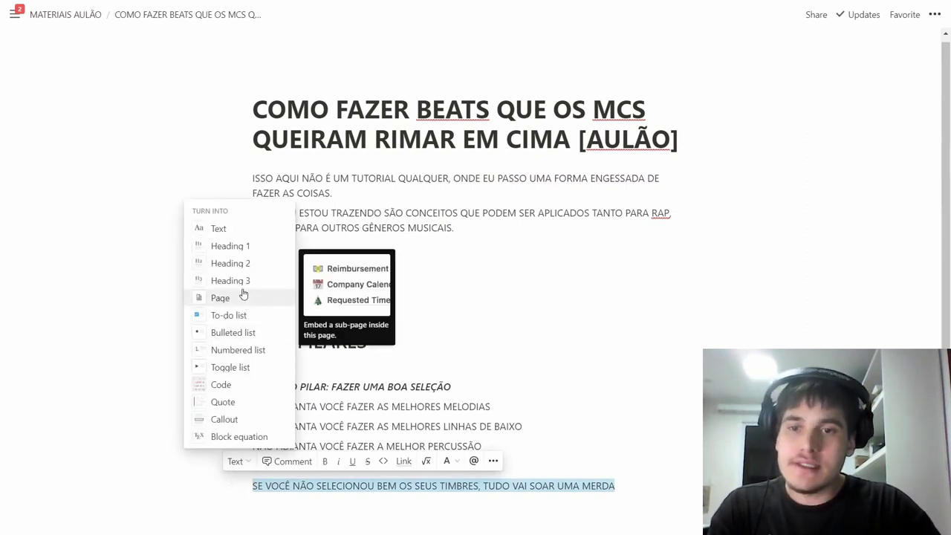
click(223, 402)
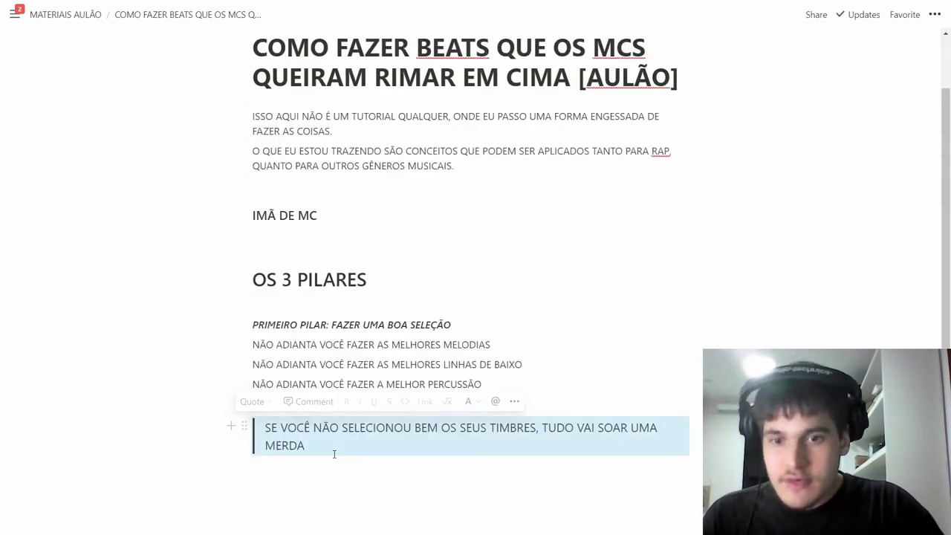
Italicize the warning quote, end it with a period and start an empty block below
click(345, 440)
key(Escape)
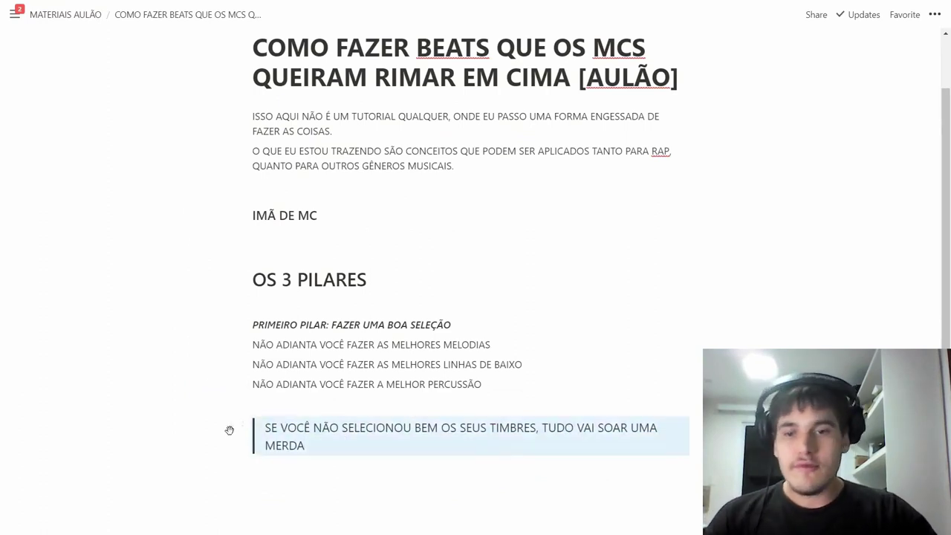
key(ctrl+i)
click(359, 442)
text(.)
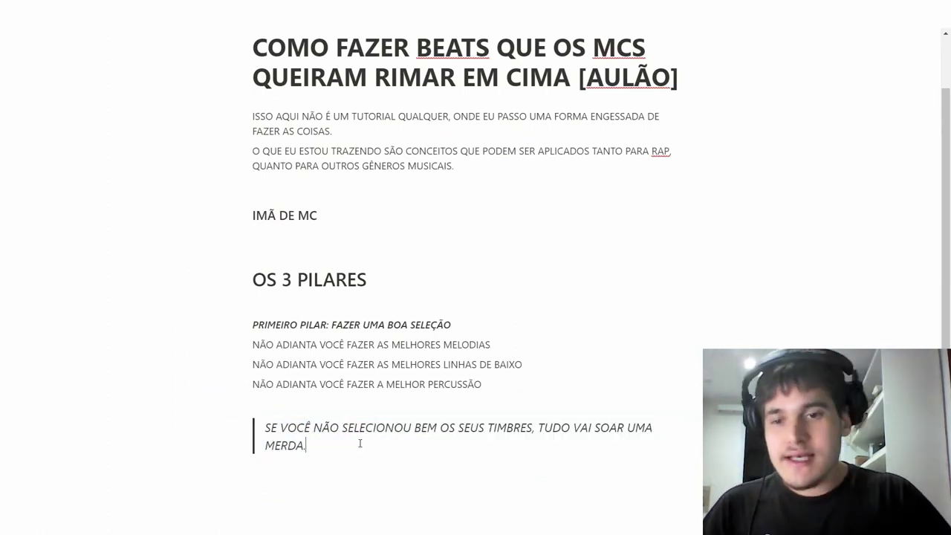
key(Return)
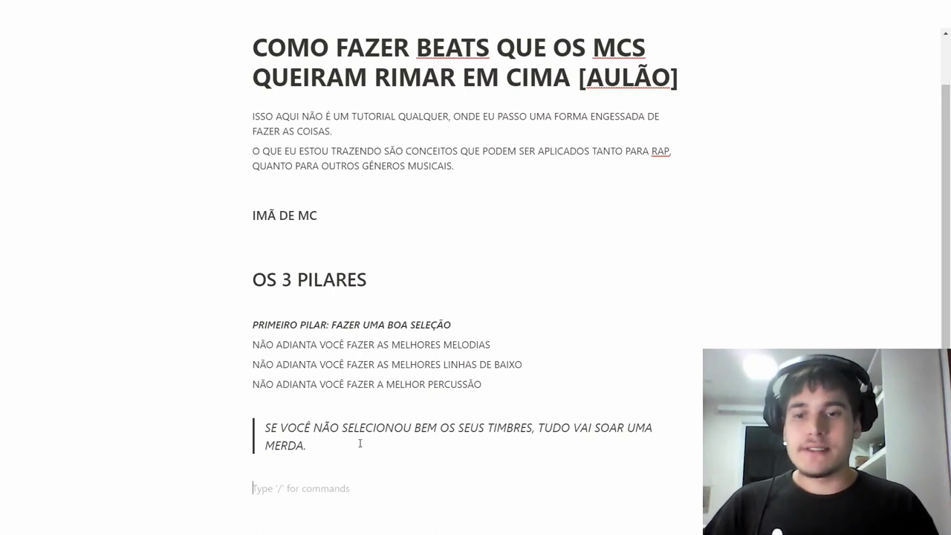
Type 'O QUE É TIMBRE: É A CARACTERÍSTICA ESPECÍFICA SONORA QUE CADA INSTRUMENTO TEM' below the quote
text(O Q)
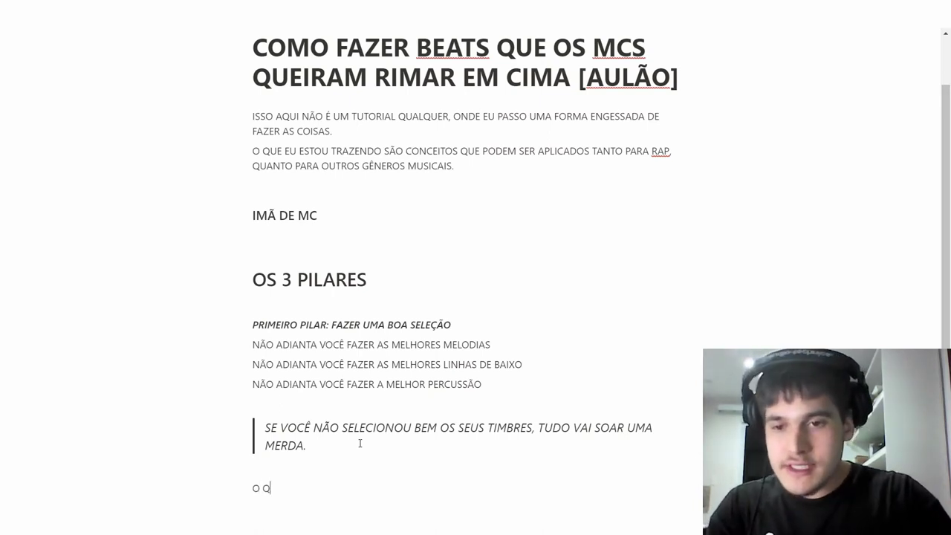
text(UE É TIMBRE: )
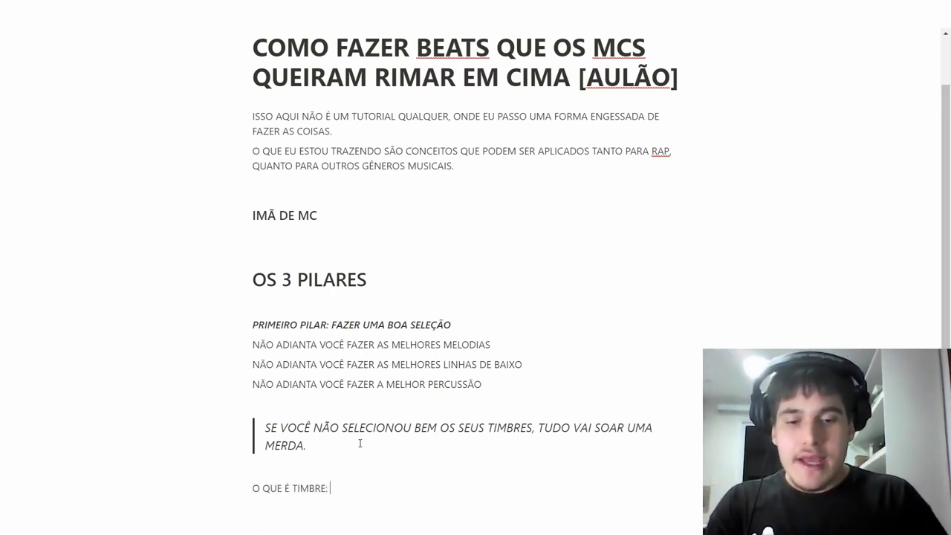
text(É A CARACTERÍSTICA ESPECÍFICA)
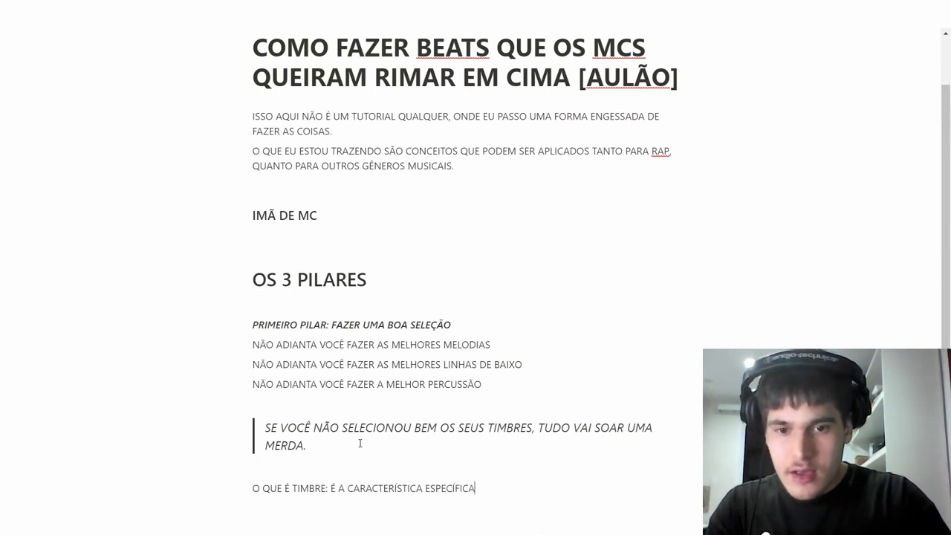
text( SONORA QUE CADA)
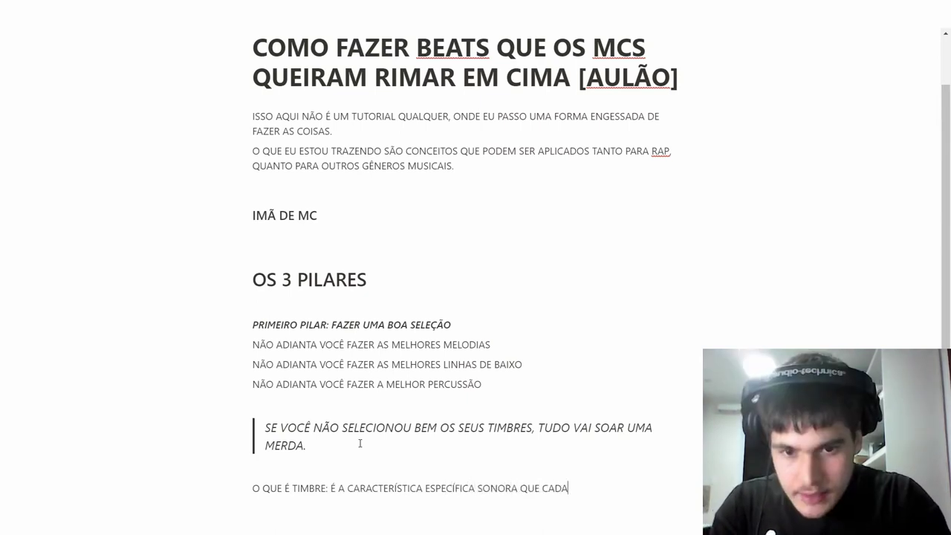
text( INSTRUMENTO TEM)
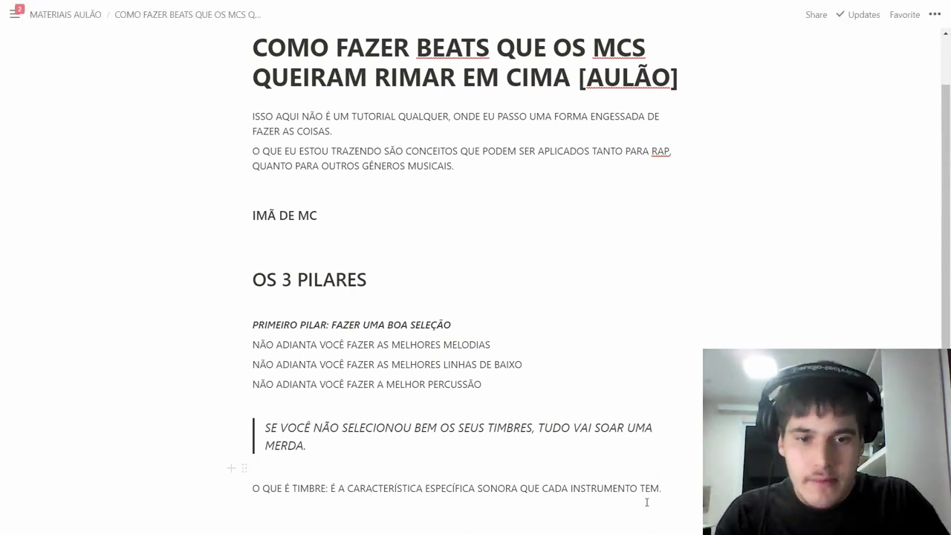
triple_click(252, 486)
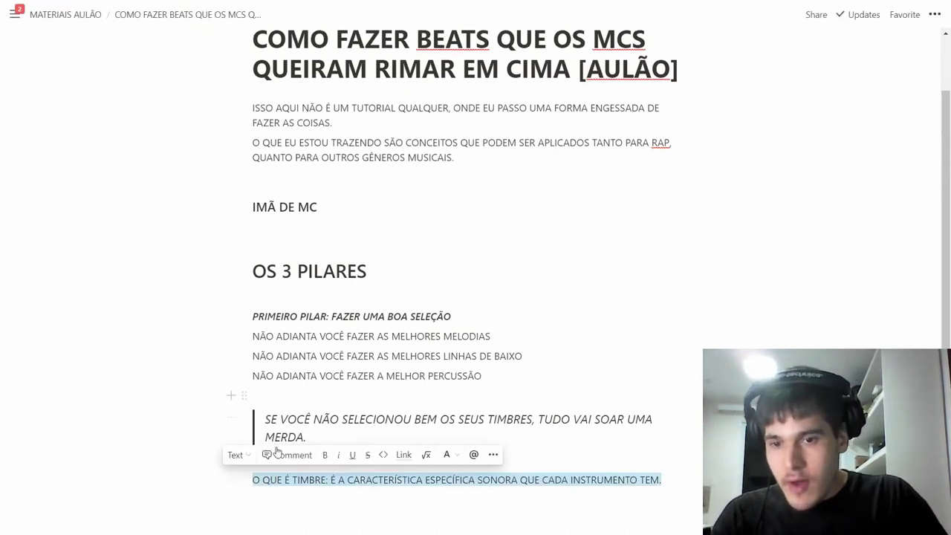
Italicize the timbre definition line and add a new block below it
click(349, 457)
key(Right)
key(Return)
Begin a paragraph saying FL Studio, or any music production program, has timbres of varying quality
text(NO FL STUDIO, OU E)
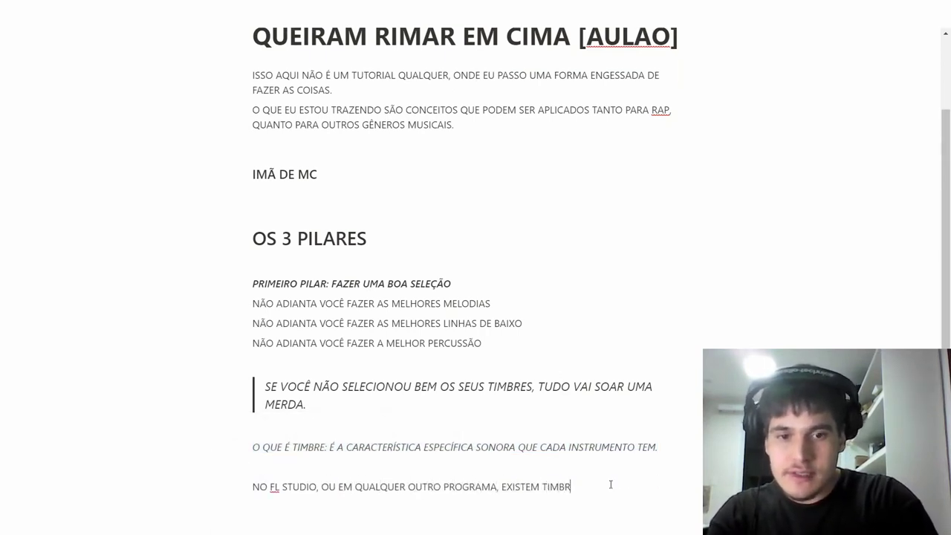
click(395, 487)
text(DE PRODUÇÃO MUSICAL)
key(End)
text(S, E EXIS)
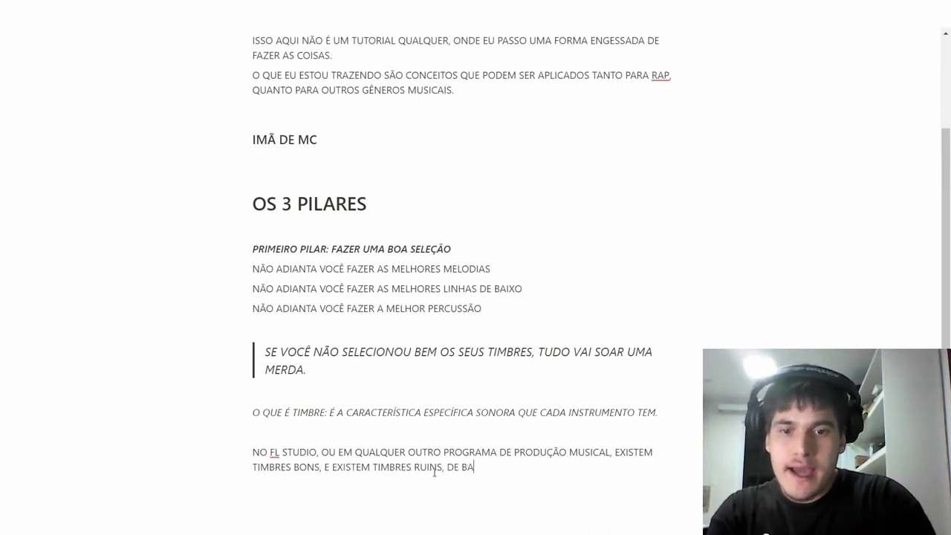
End the sentence with 'BAIXA QUALIDADE.', make the paragraph a quote, and add the producer's job of 'GARIMPAR A NATA'
key(BackSpace)
text(XA QUALIDADE.)
triple_click(434, 472)
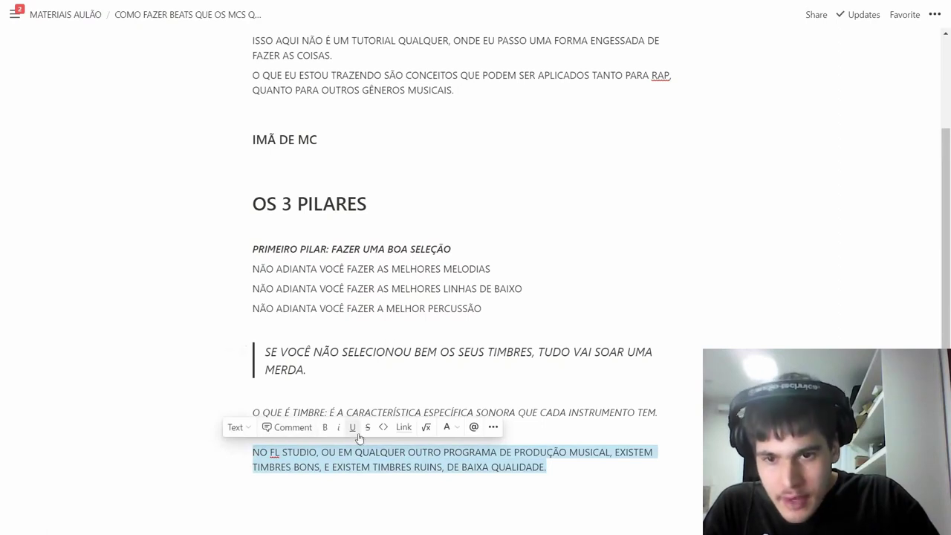
click(237, 427)
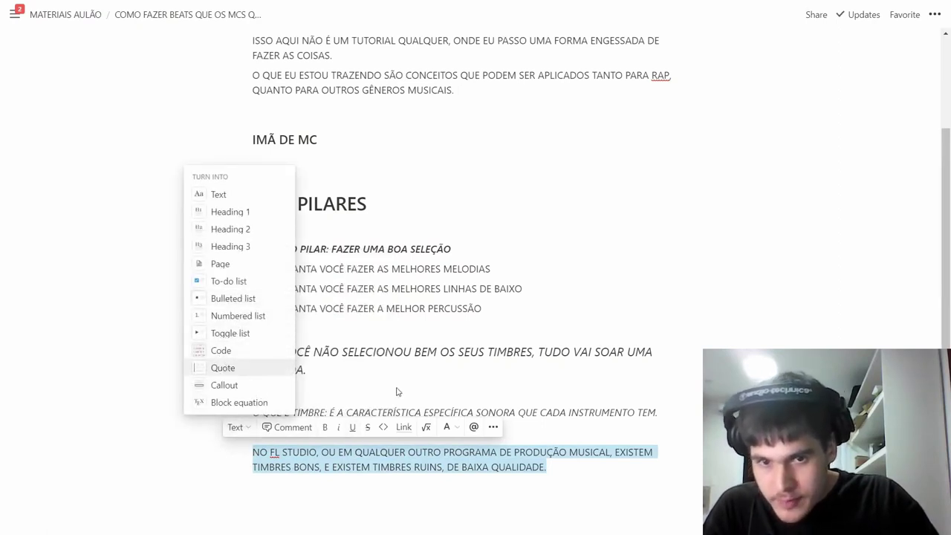
click(223, 368)
text(O SEU PAPEL COMO PROD)
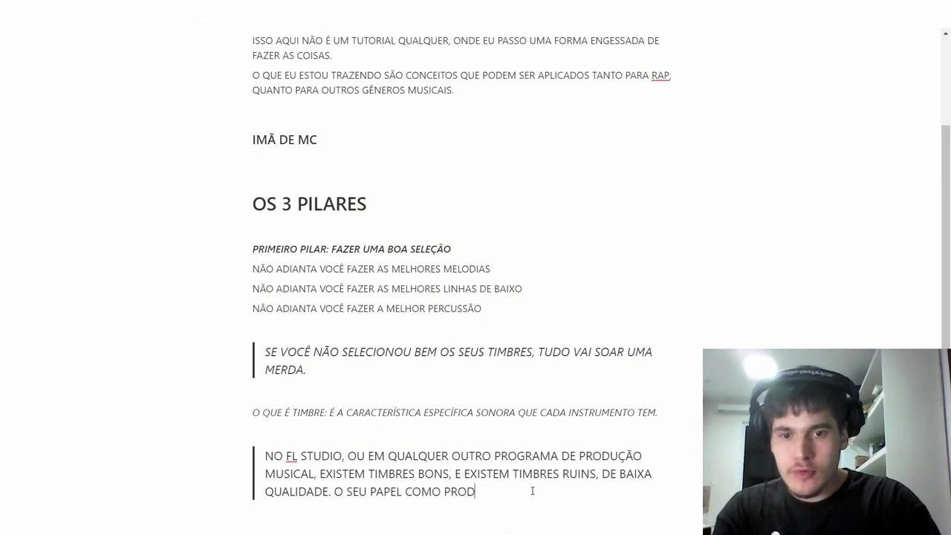
text(UTOR É JUSTAMEN)
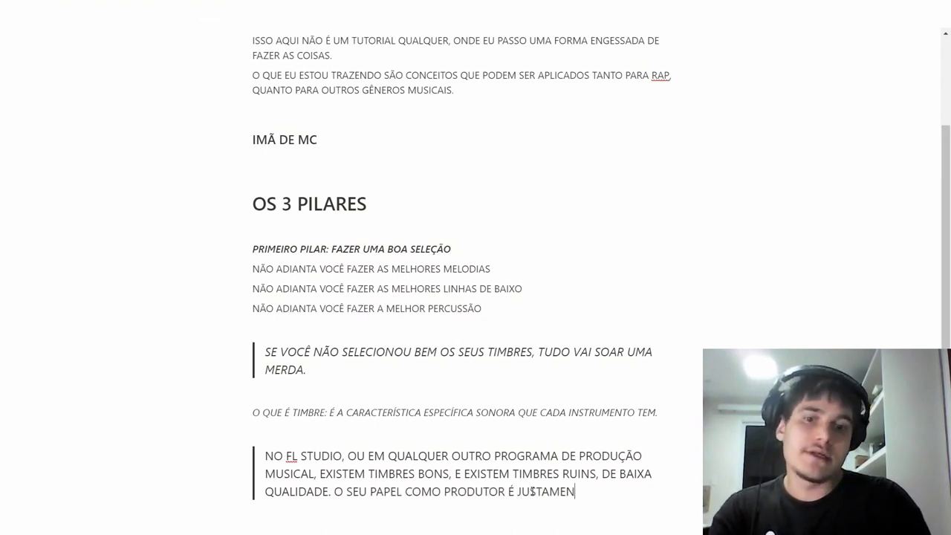
text(TE GARIMPAR A NATA DO QU)
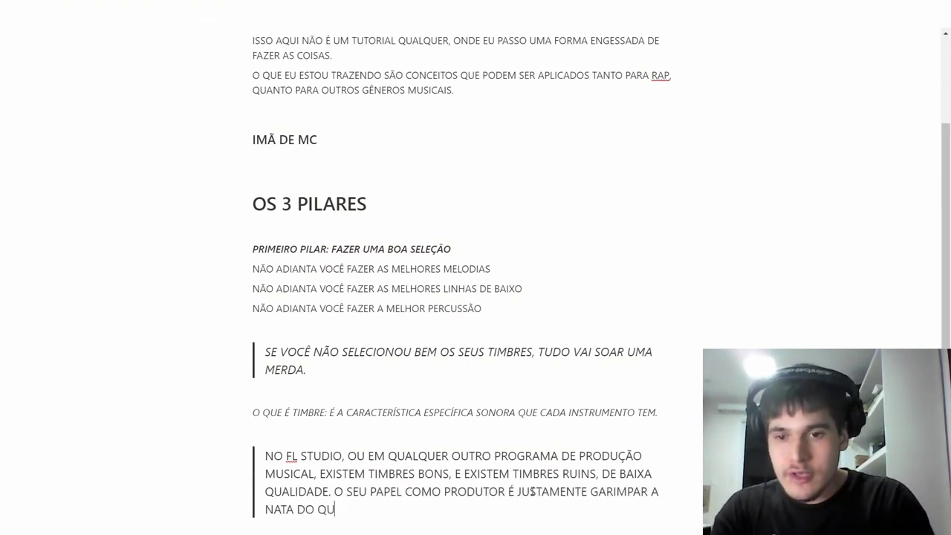
text(E VOCÊ TEM.)
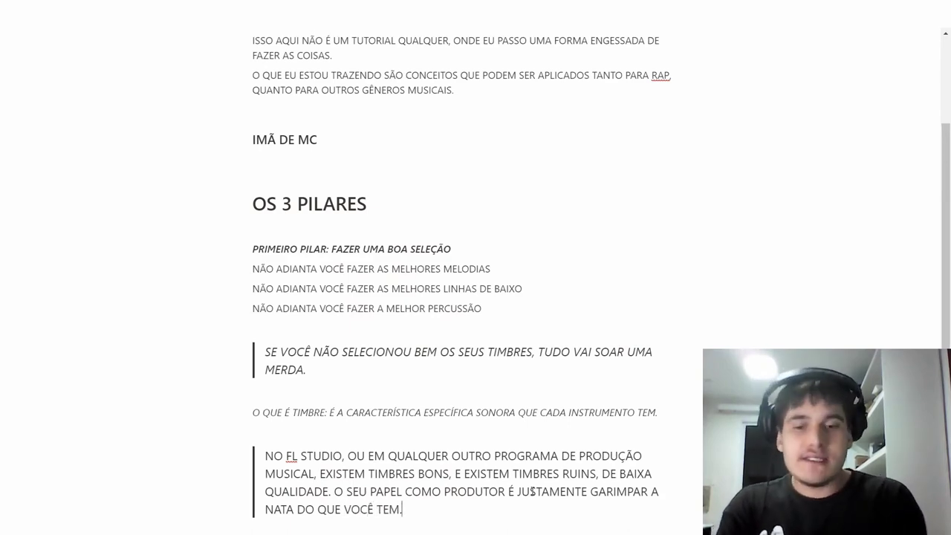
text( VOCÊ PRECISA SER EXIGENTE COM OS INSTRUMENTOS E PERCUSSÕES QUE SELECIONA PARA O SEU BEAT.)
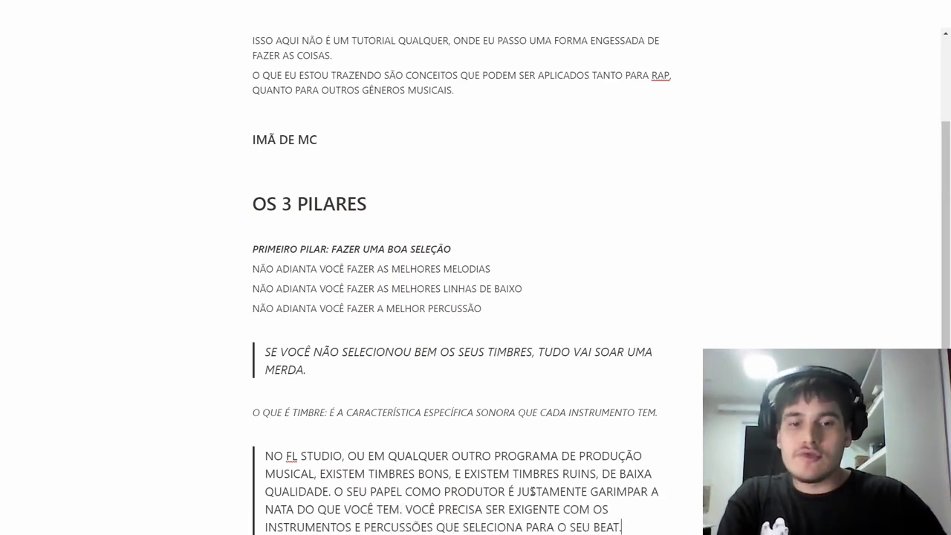
scroll(620, 335, down, 3)
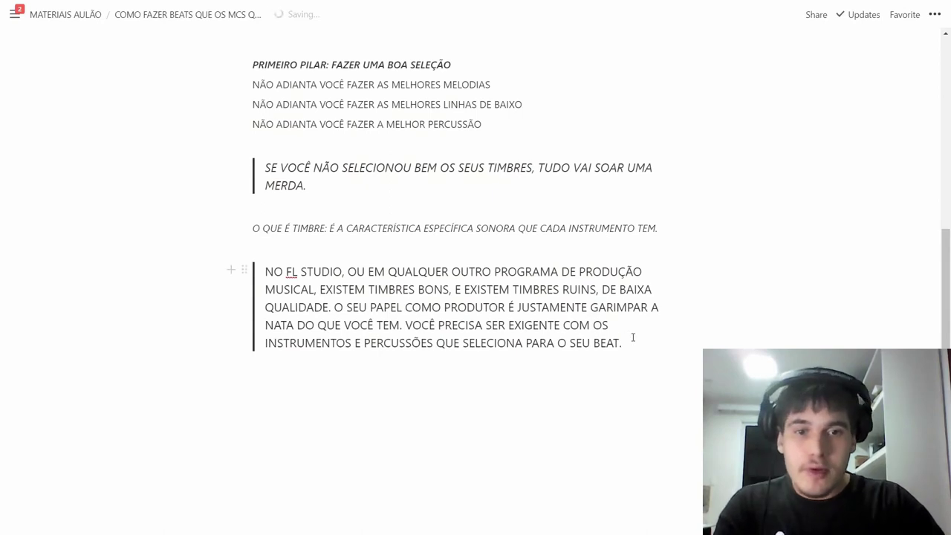
Italicize the FL Studio quote ending 'QUE SELECIONA PARA O SEU BEAT.'
drag(633, 337, 292, 270)
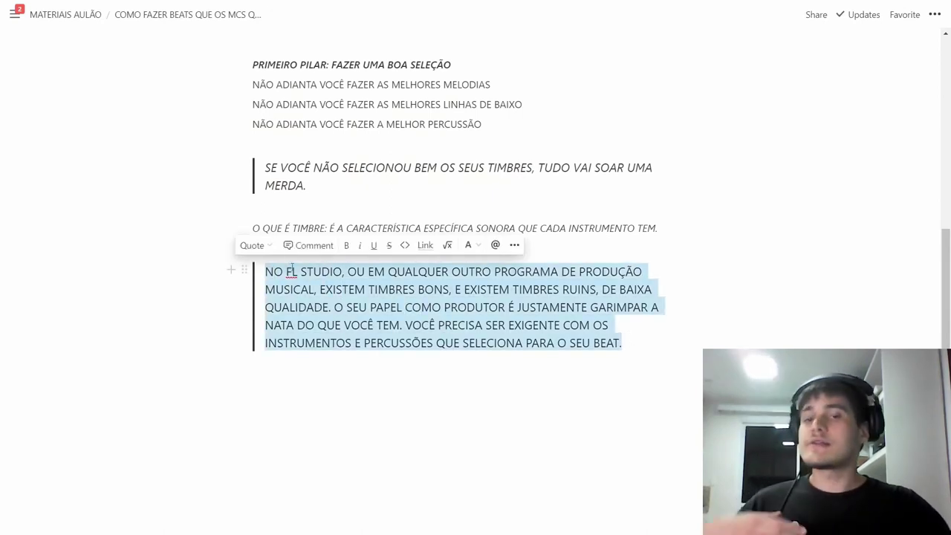
click(360, 245)
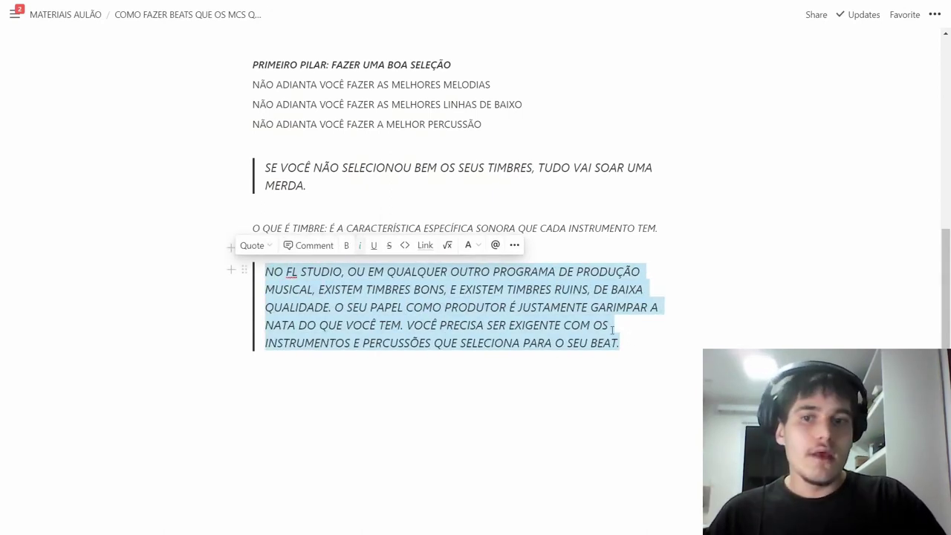
click(636, 333)
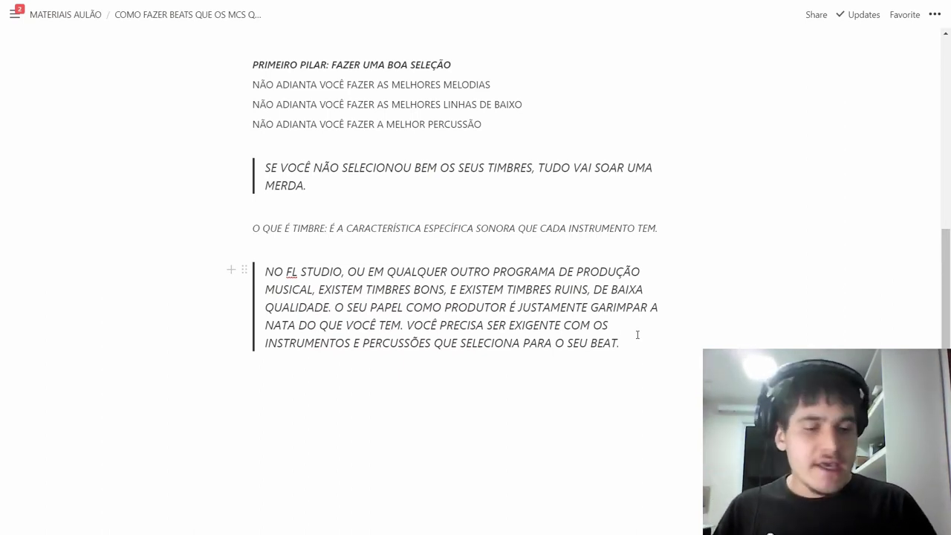
Write the paragraph 'NA HORA DE SELECIONAR OS TIMBRES QUE VÃO COMPOR O SEU SOM, VISE O TODO…' below the quote
key(Return)
text(NA)
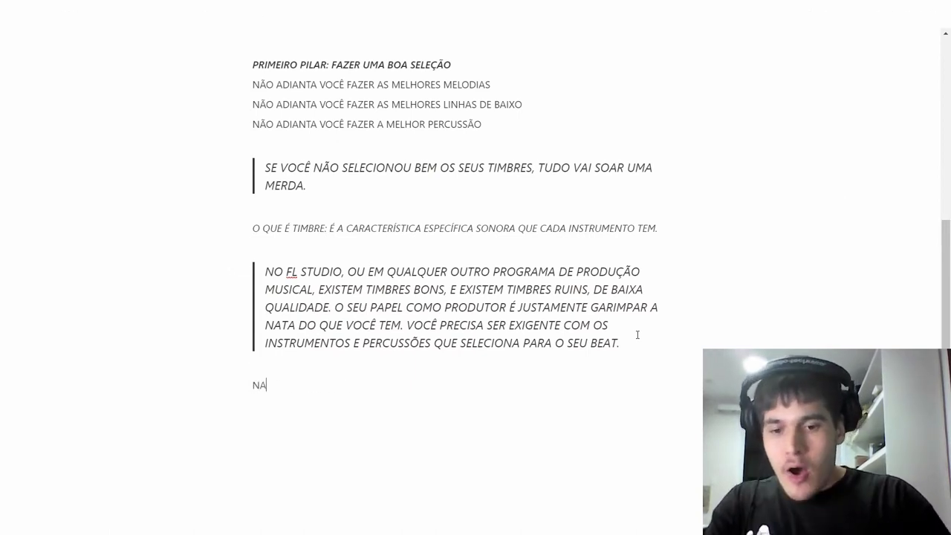
text( HORA DE SELECIONAR OS S)
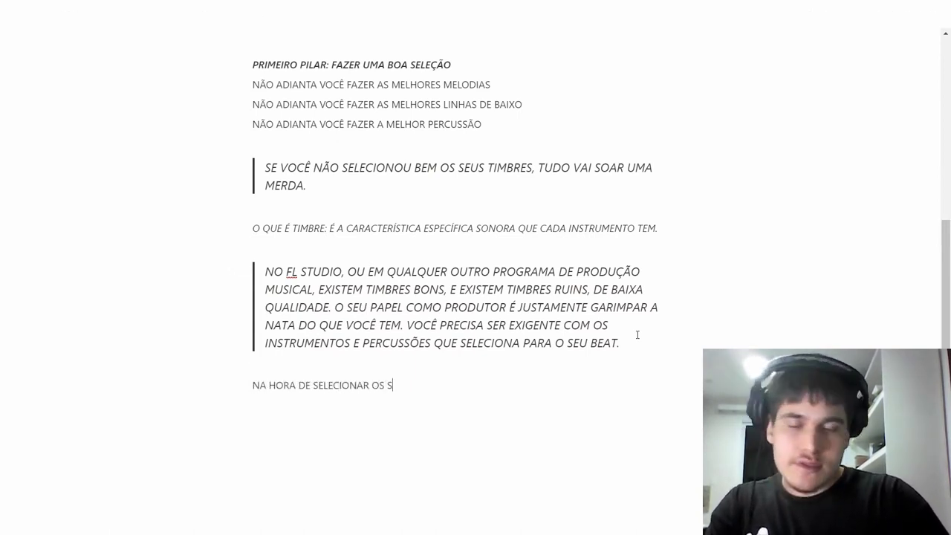
text(EUS TI)
key(BackSpace)
key(BackSpace)
key(BackSpace)
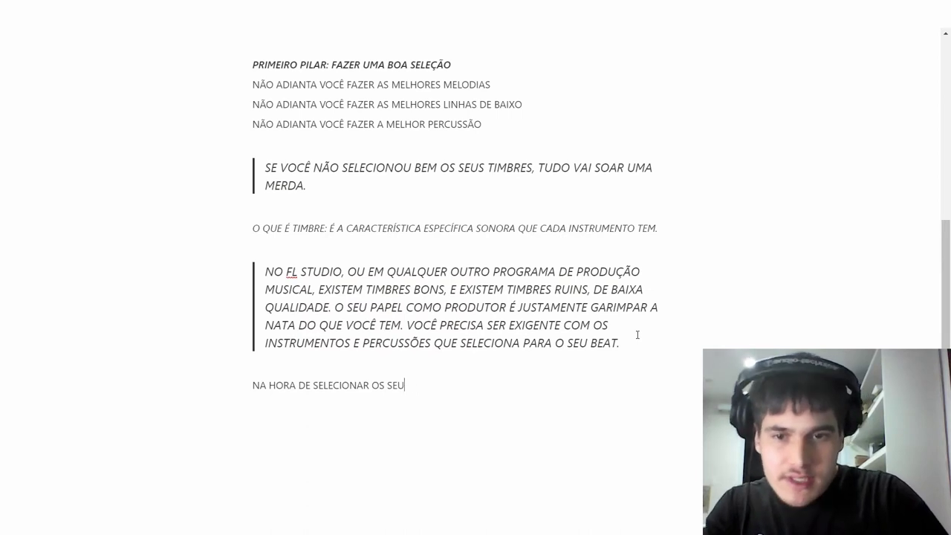
key(BackSpace)
key(BackSpace)
key(BackSpace)
text(TIMBRES QUE VÃO COMPOR O SEU SOM,)
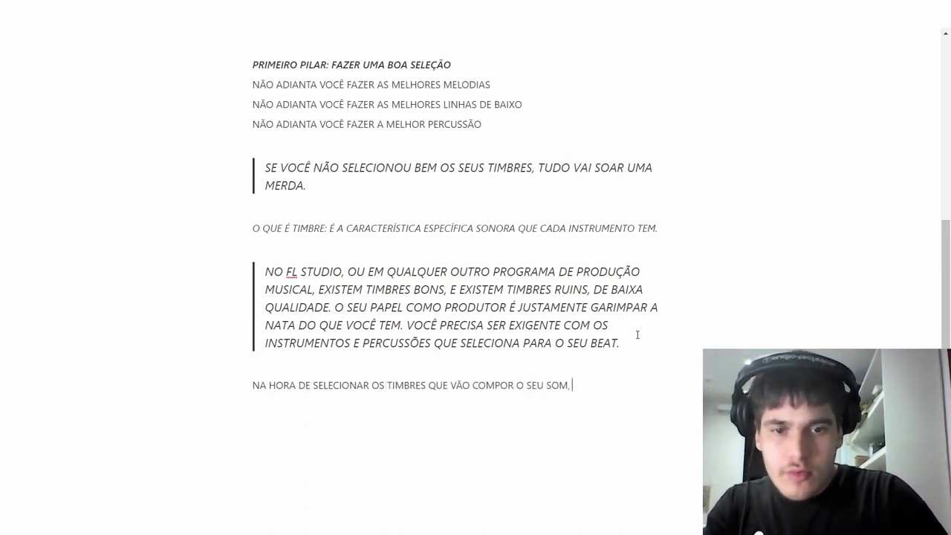
text( VISE O TODO.)
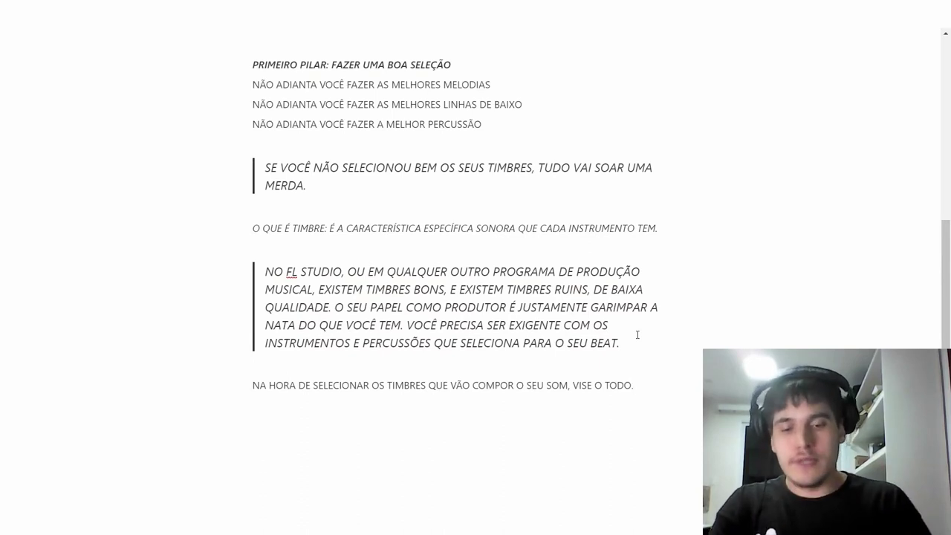
text( VOCÊ PRECISA CONSIDERAR A VISÃO )
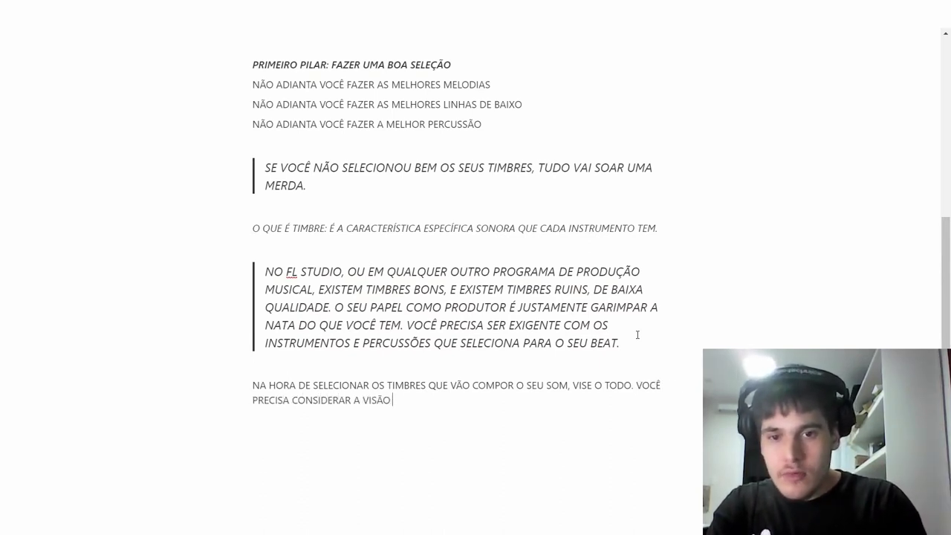
text(GERAL DO BEAT. O TIMBRE AS VEZES)
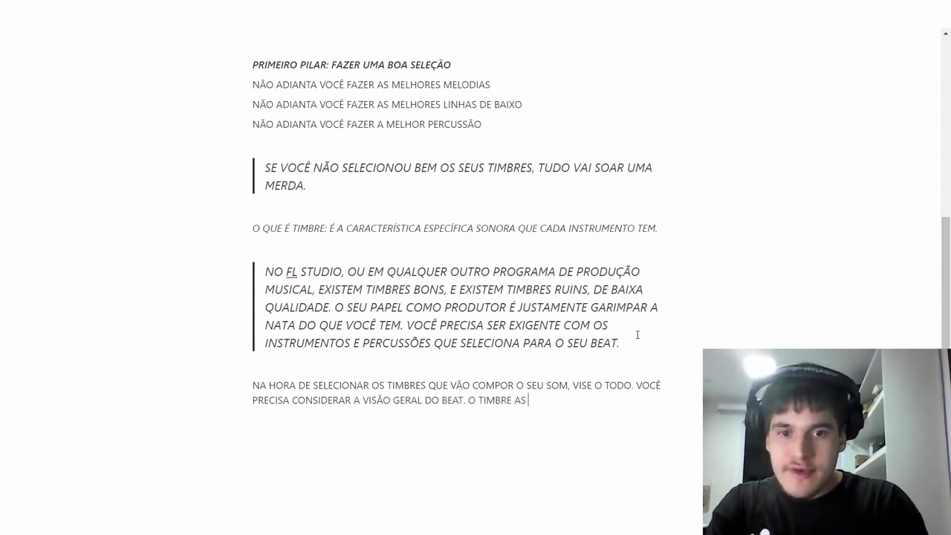
text( É ATÉ LEGAL, MAS)
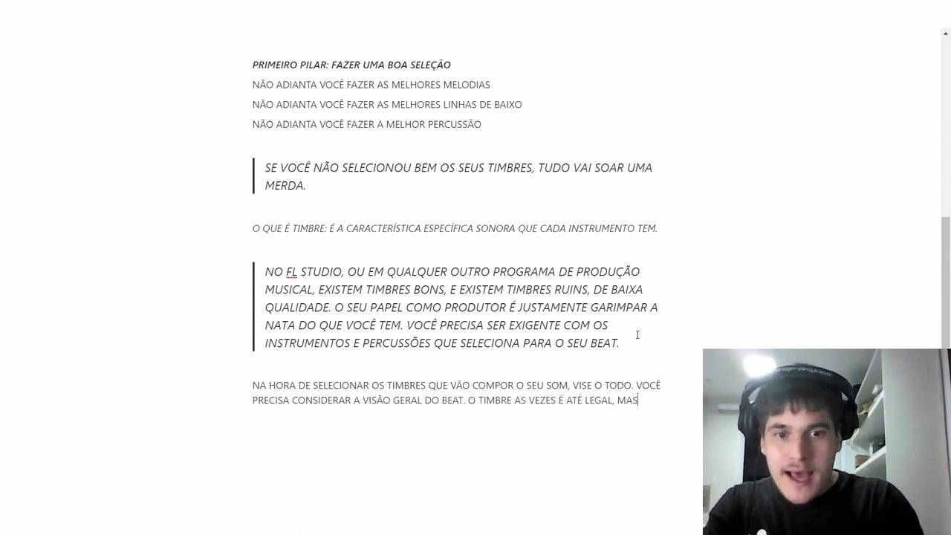
text( NÃO COMBINA COM)
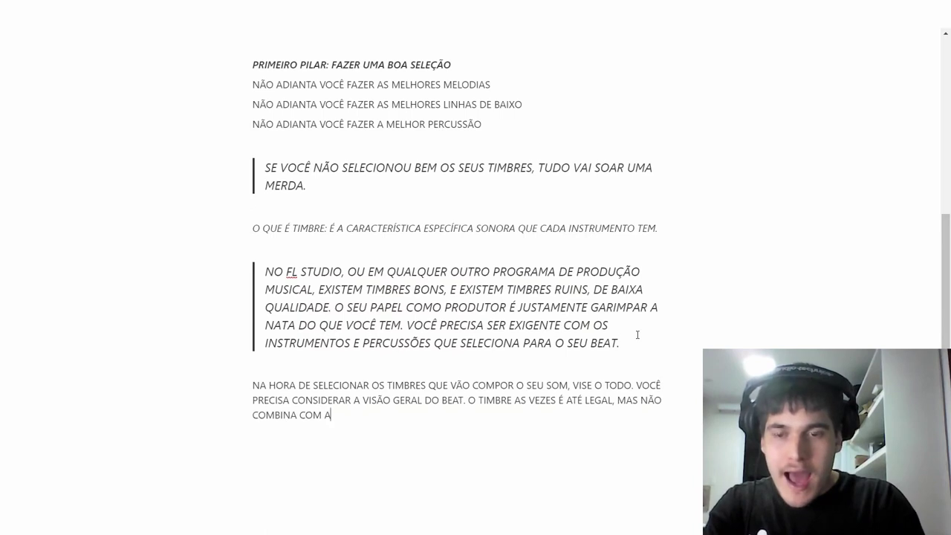
text( A ESTÉTICA E A VIBE)
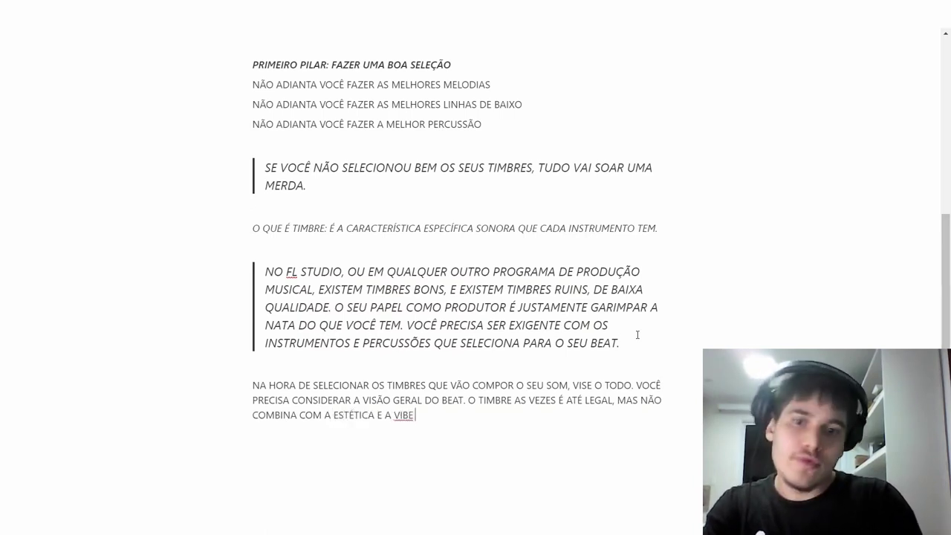
text( DO BEAT.)
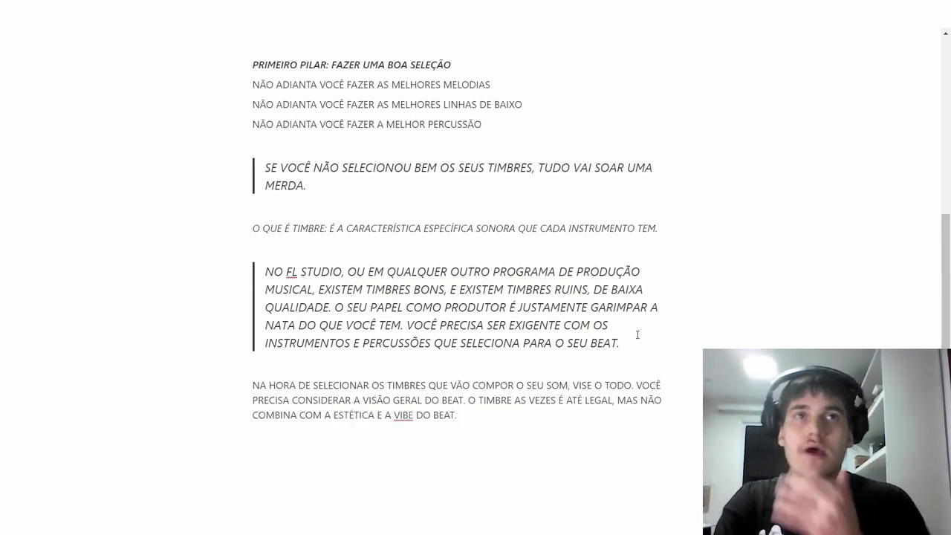